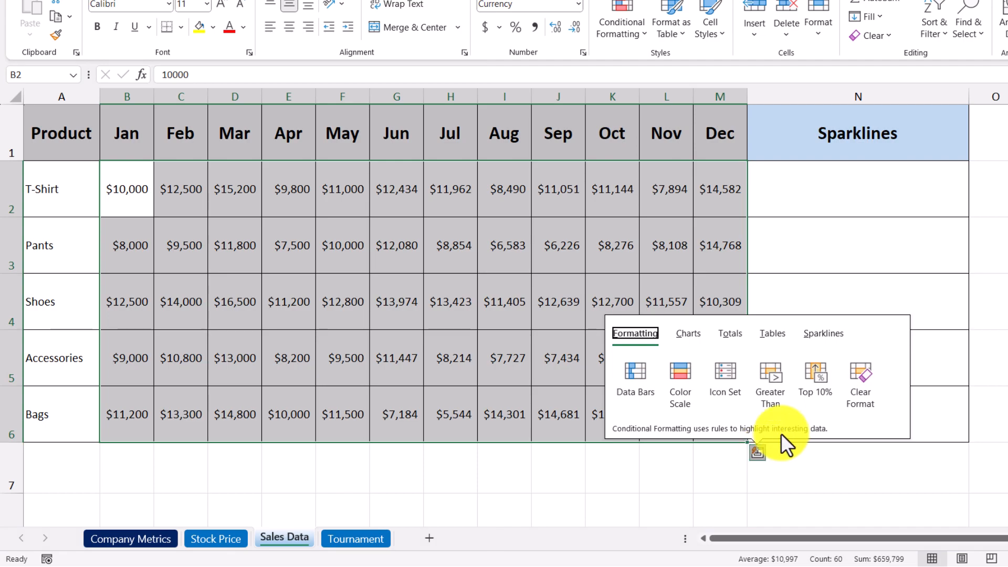
# - Insert Column sparklines in the Sparklines column for the monthly sales of all products in B2:M6
pyautogui.click(830, 338)
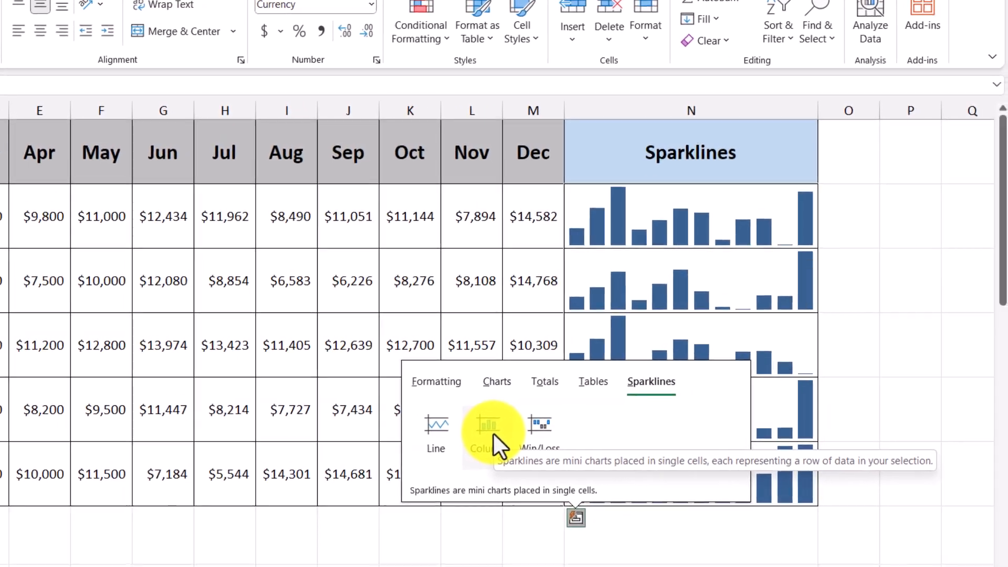
pyautogui.click(675, 374)
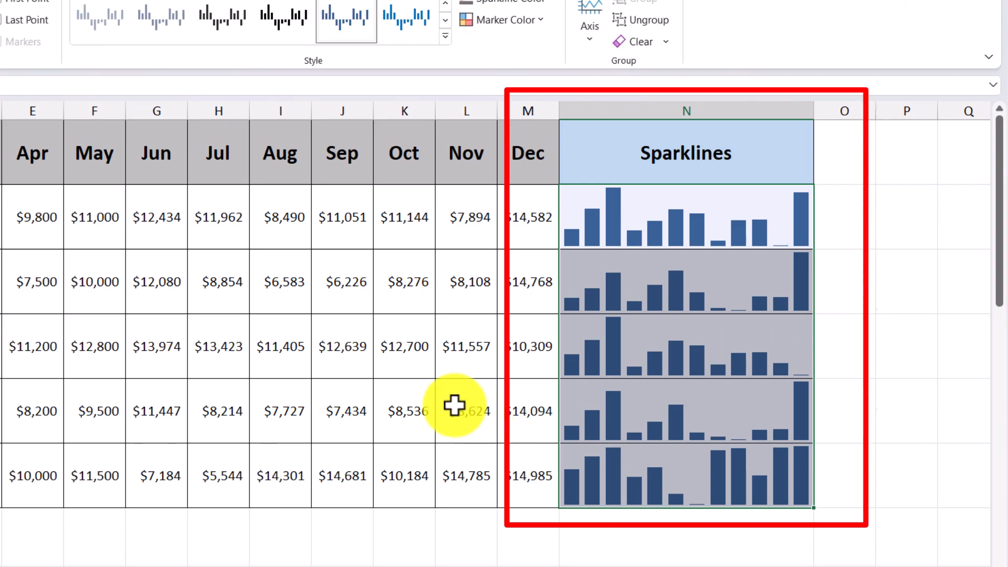
pyautogui.click(0, 1)
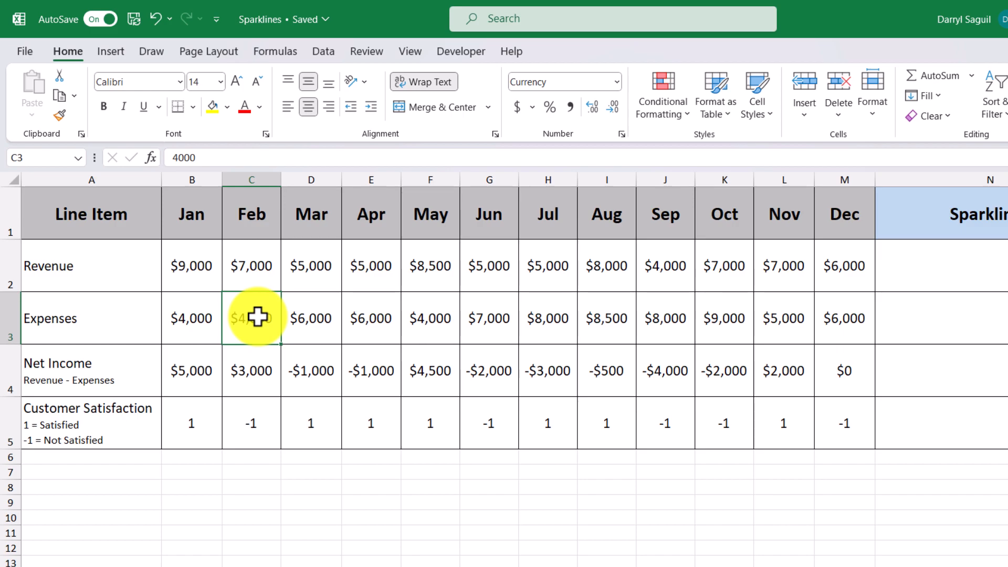
# - Create a Line sparkline in N2 from the Revenue values in B2:M2
pyautogui.moveTo(200, 263); pyautogui.dragTo(839, 273)
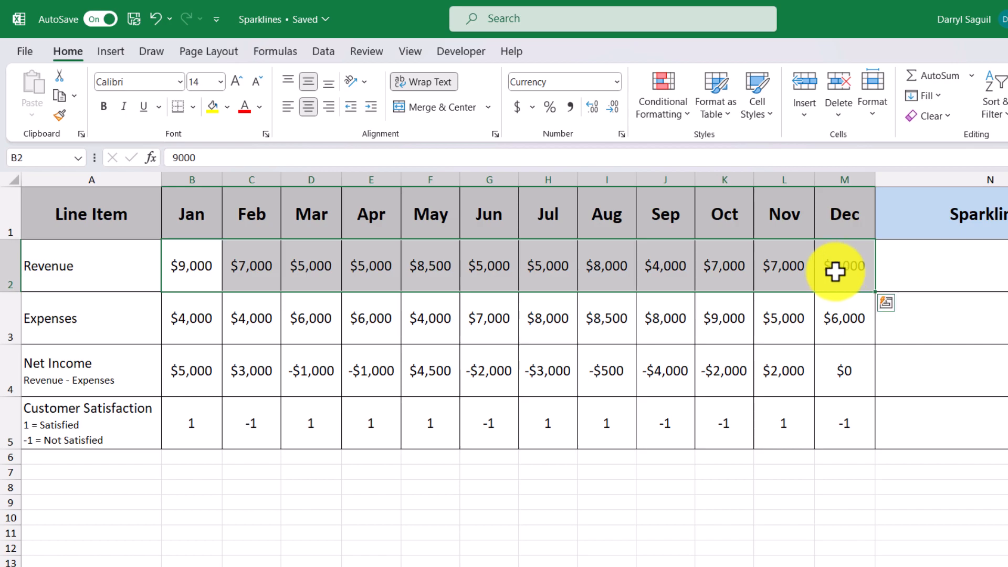
pyautogui.click(111, 52)
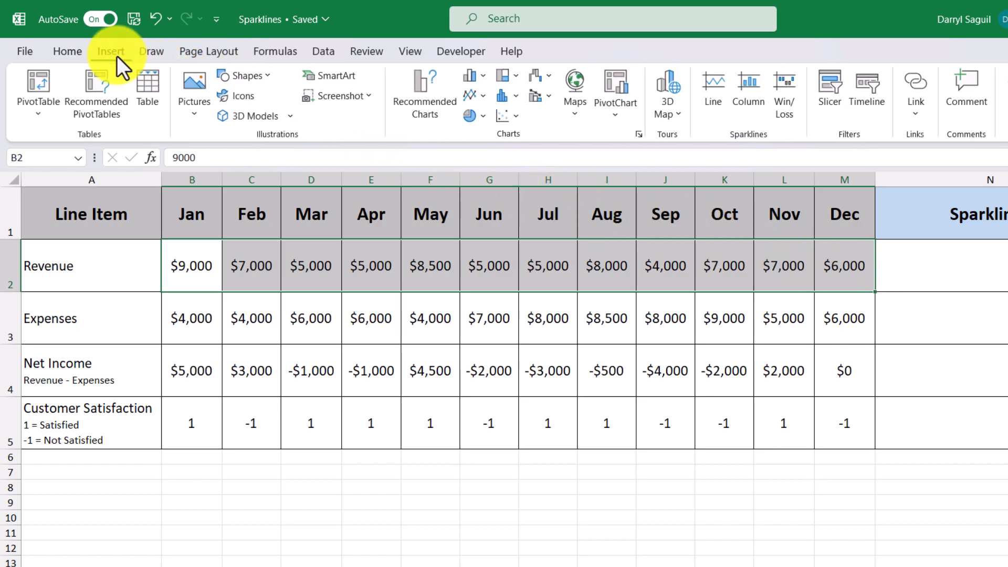
pyautogui.click(712, 103)
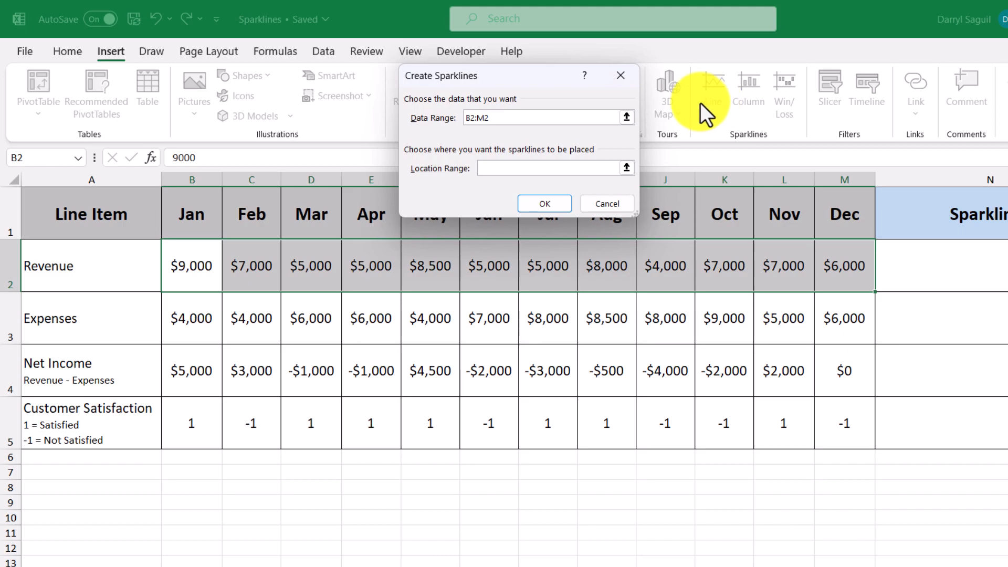
pyautogui.click(537, 119)
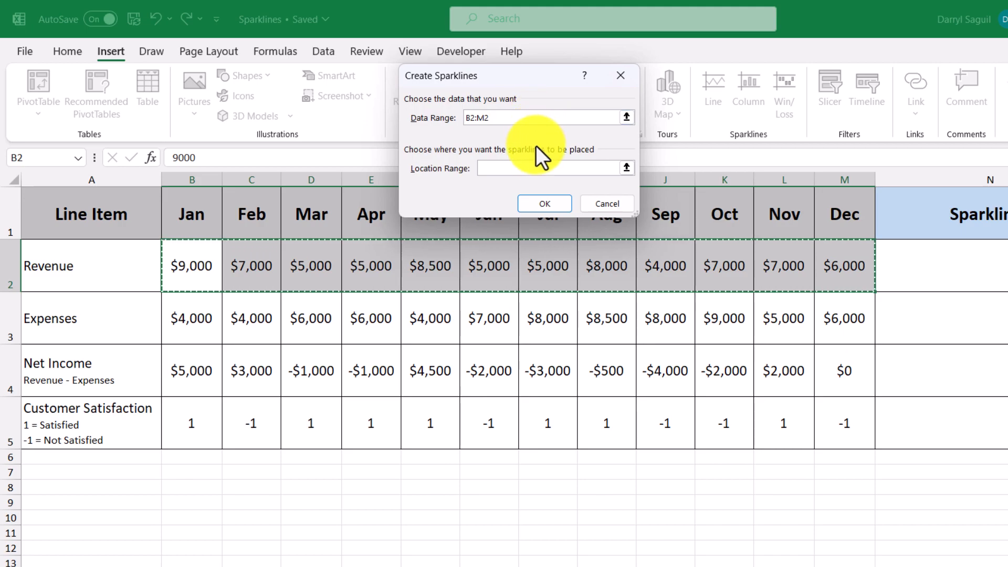
pyautogui.click(532, 169)
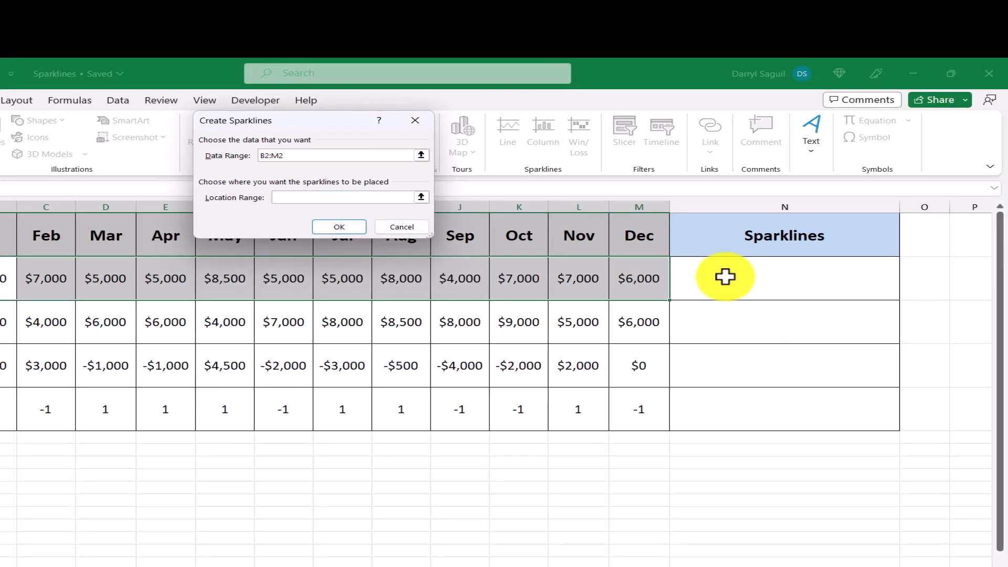
pyautogui.click(724, 277)
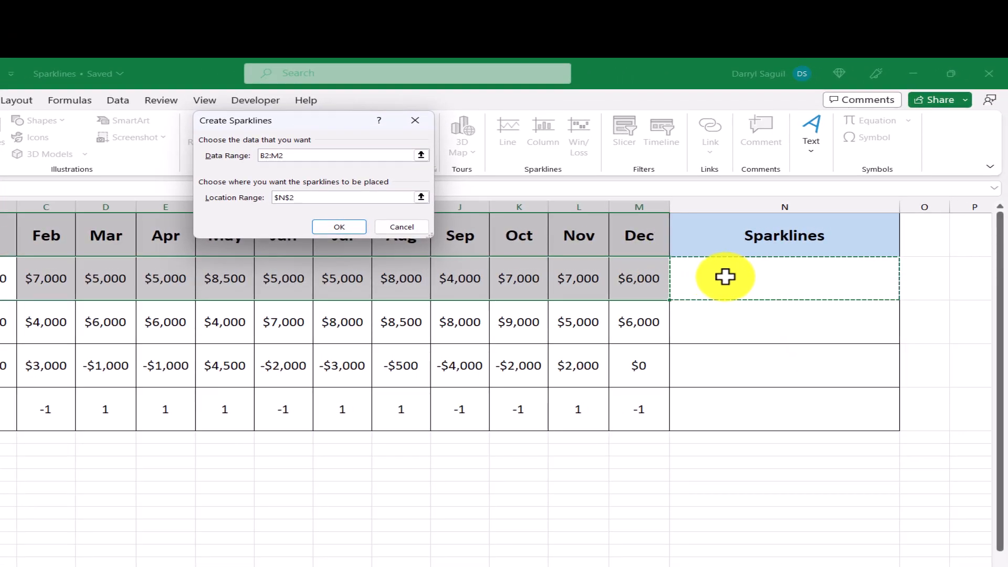
pyautogui.click(350, 230)
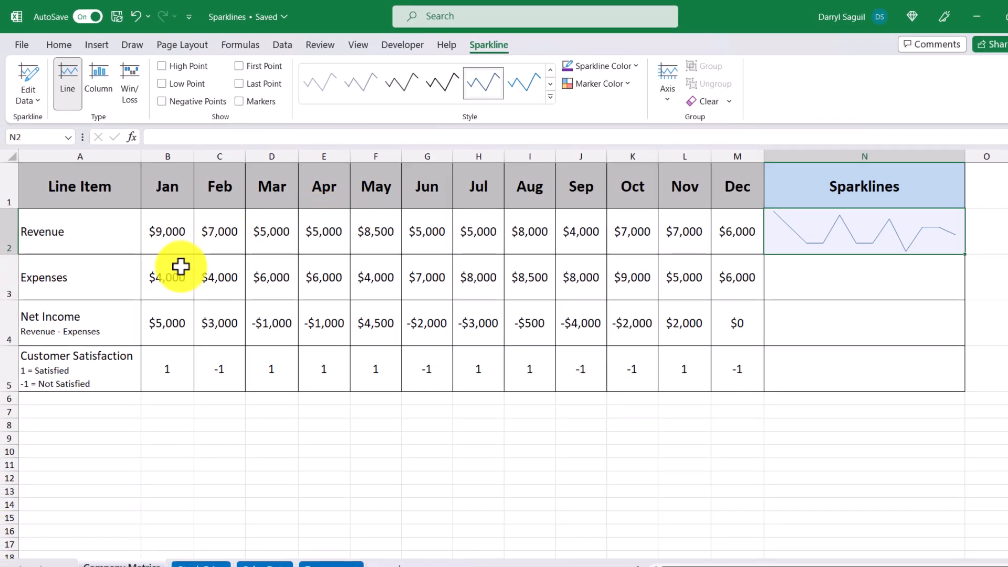
# - Add a Line sparkline for the January to December Expenses values using Quick Analysis
pyautogui.moveTo(180, 267); pyautogui.dragTo(736, 277)
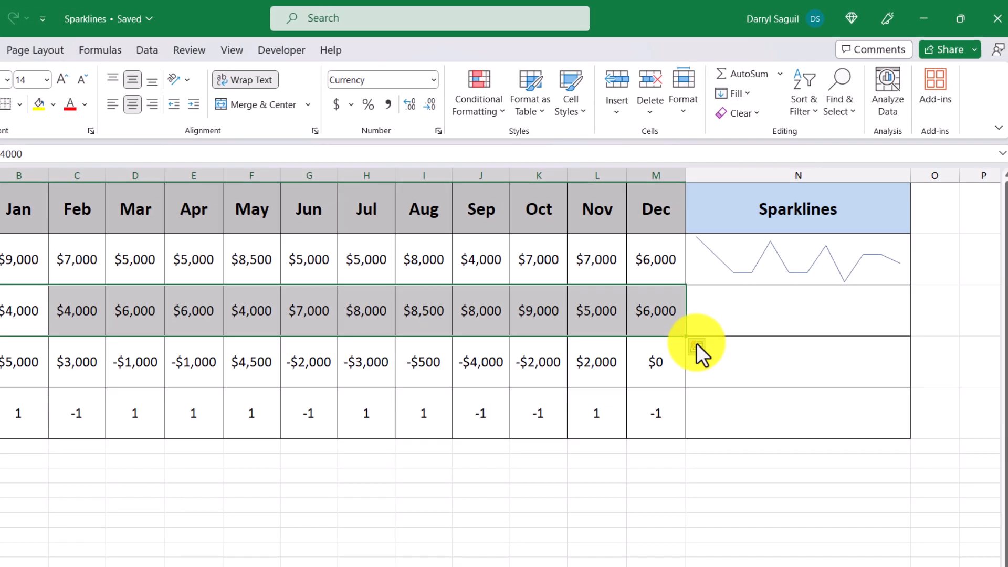
pyautogui.click(696, 347)
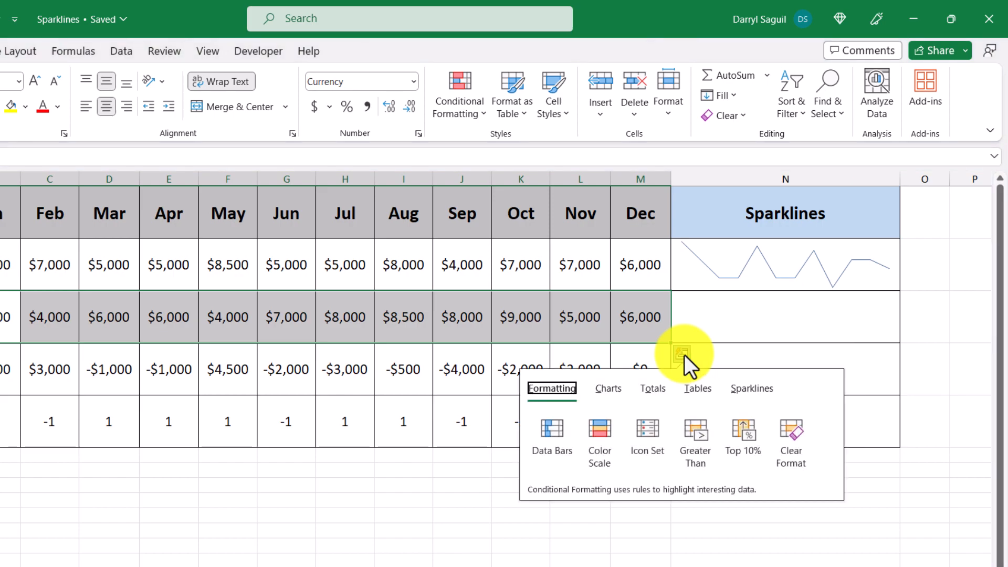
pyautogui.click(757, 388)
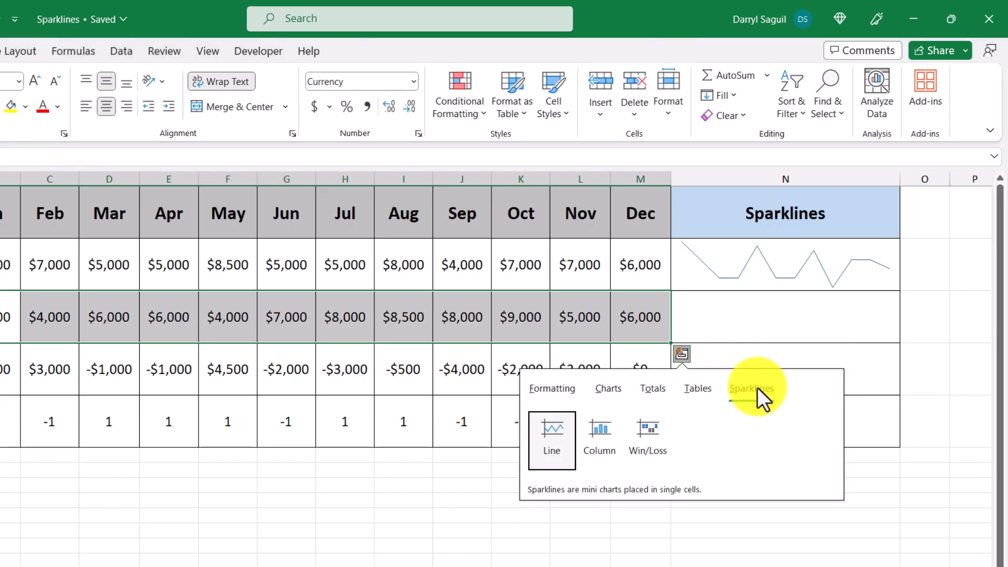
pyautogui.click(552, 429)
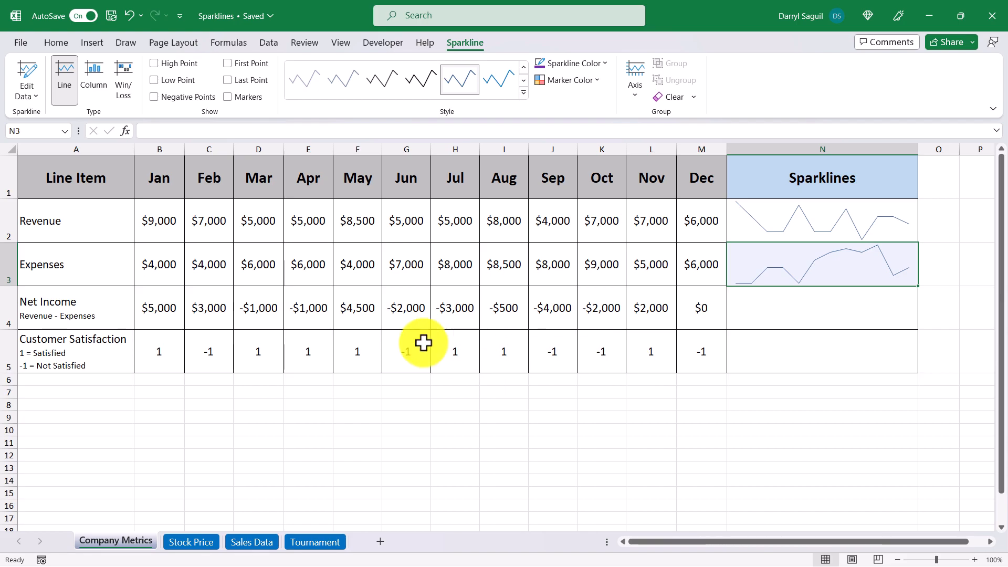
# - Add a Column sparkline for the January to December Net Income values using Quick Analysis
pyautogui.click(163, 314)
pyautogui.moveTo(164, 313); pyautogui.dragTo(708, 322)
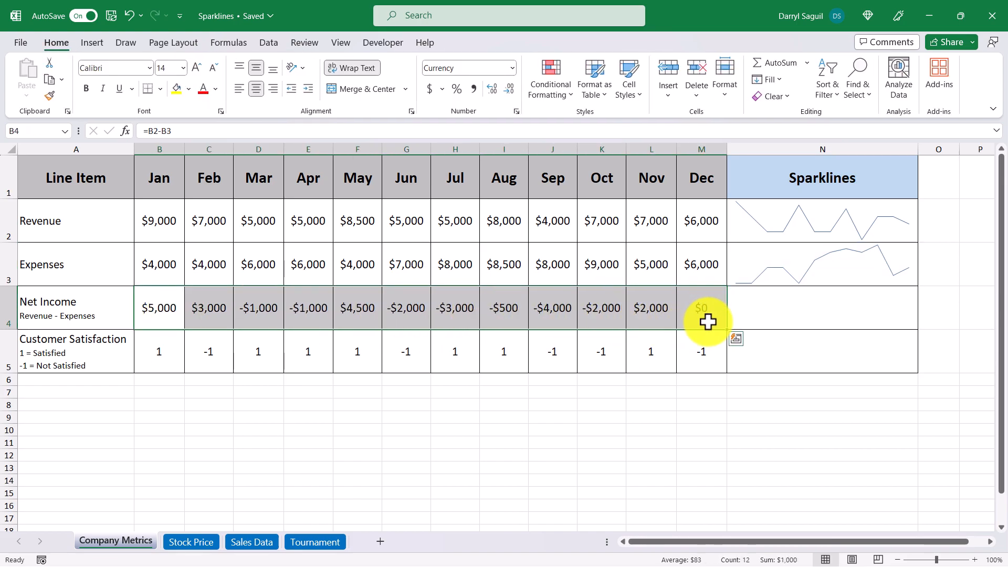
pyautogui.click(738, 340)
pyautogui.click(801, 370)
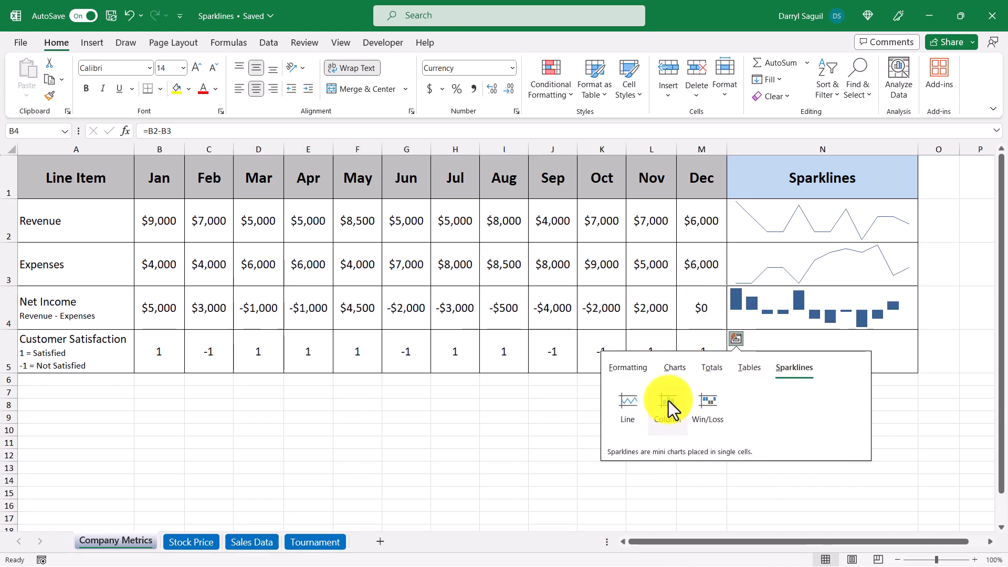
pyautogui.click(668, 402)
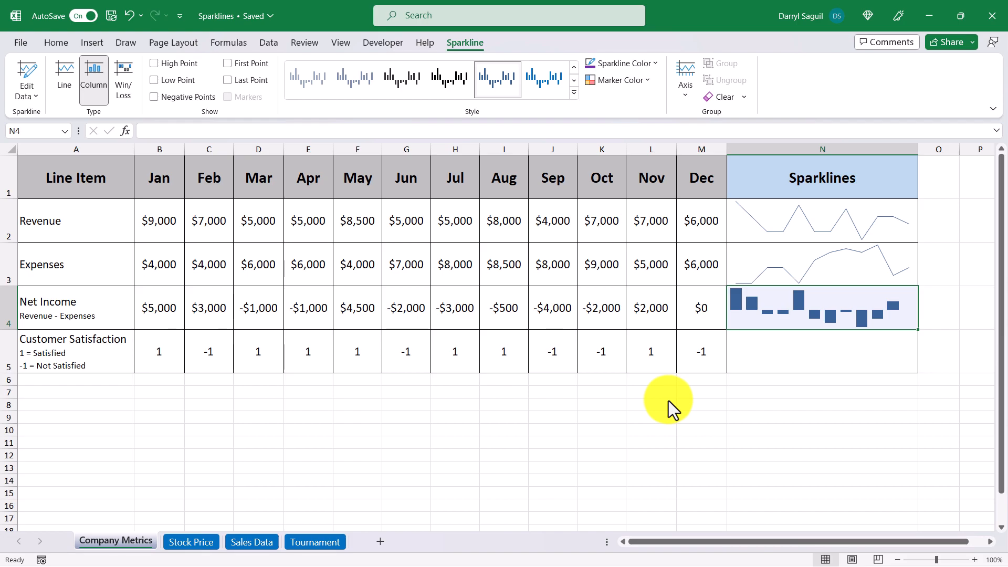
# - Add a Win/Loss sparkline for the January to December Customer Satisfaction values using Quick Analysis
pyautogui.click(164, 345)
pyautogui.moveTo(164, 344); pyautogui.dragTo(709, 351)
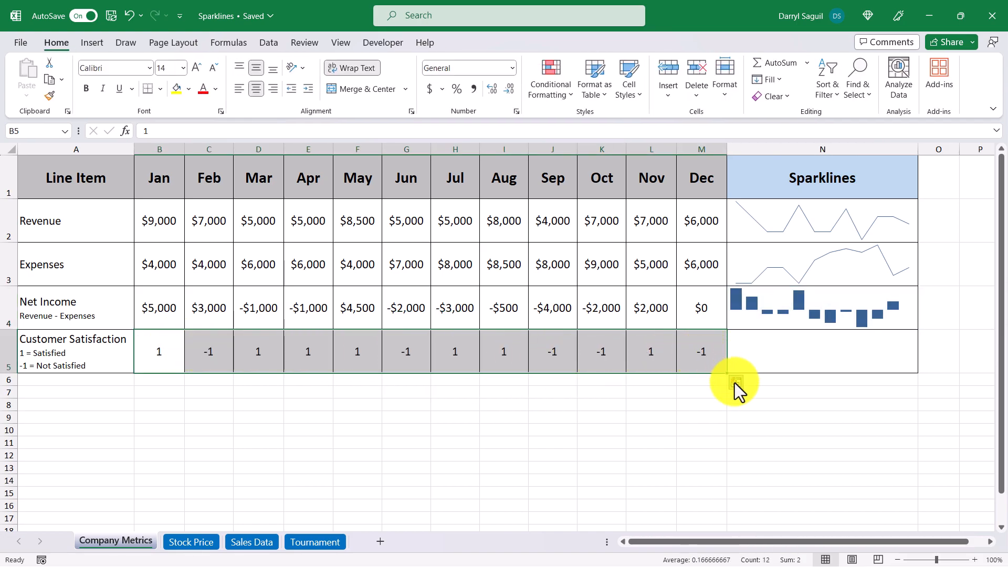
pyautogui.click(734, 382)
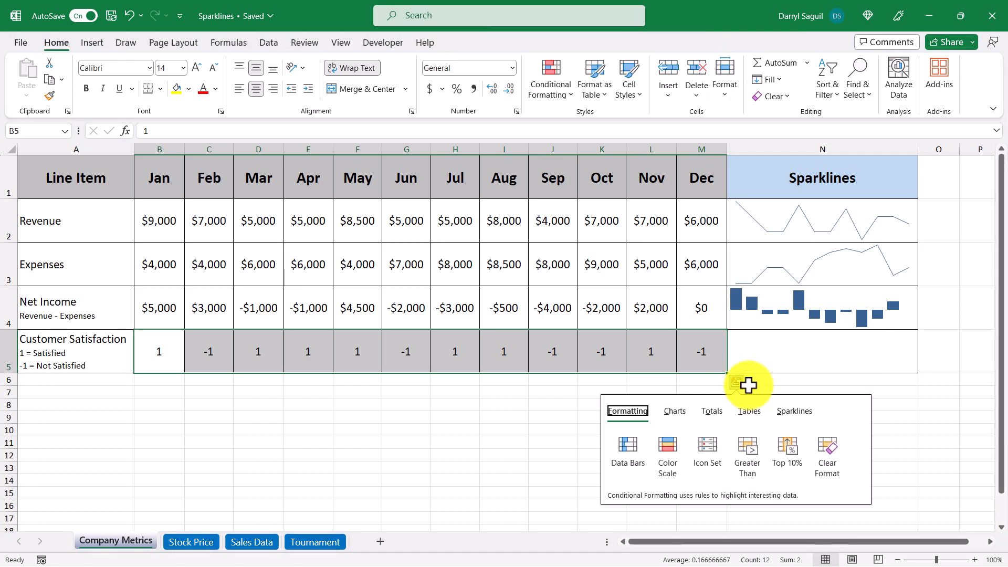
pyautogui.click(801, 411)
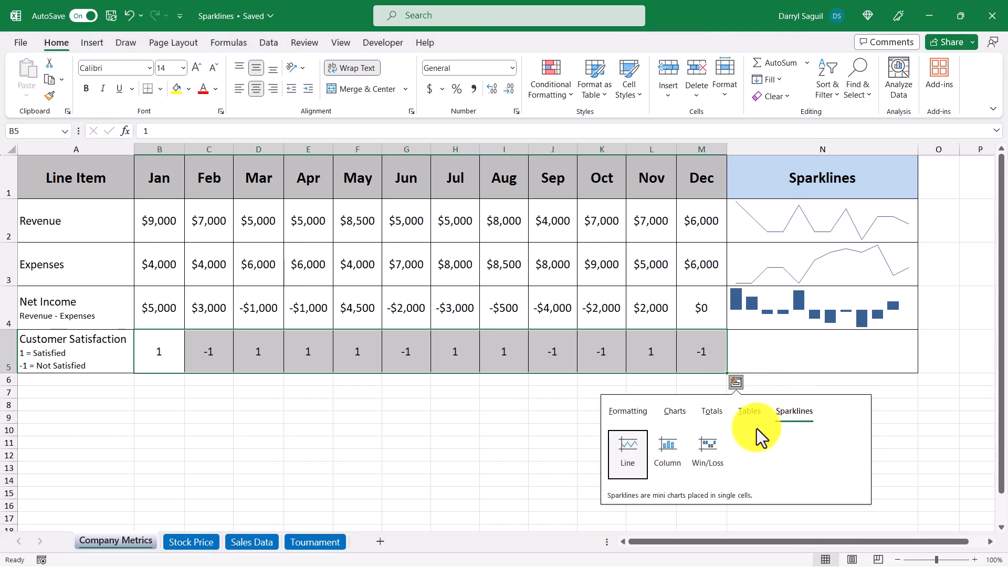
pyautogui.click(708, 446)
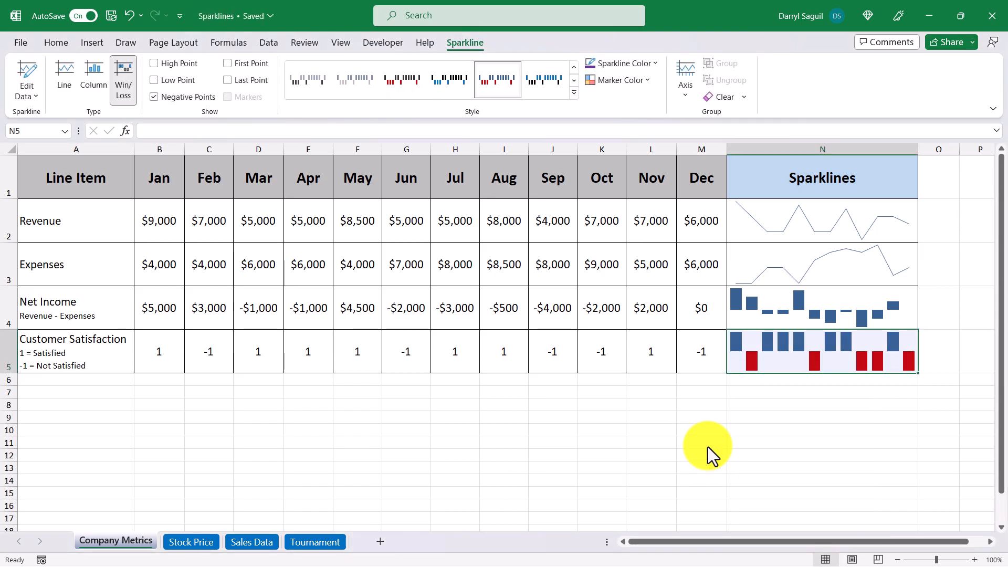
# - Review the data and location ranges of the Revenue sparkline and leave them without making changes
pyautogui.click(815, 215)
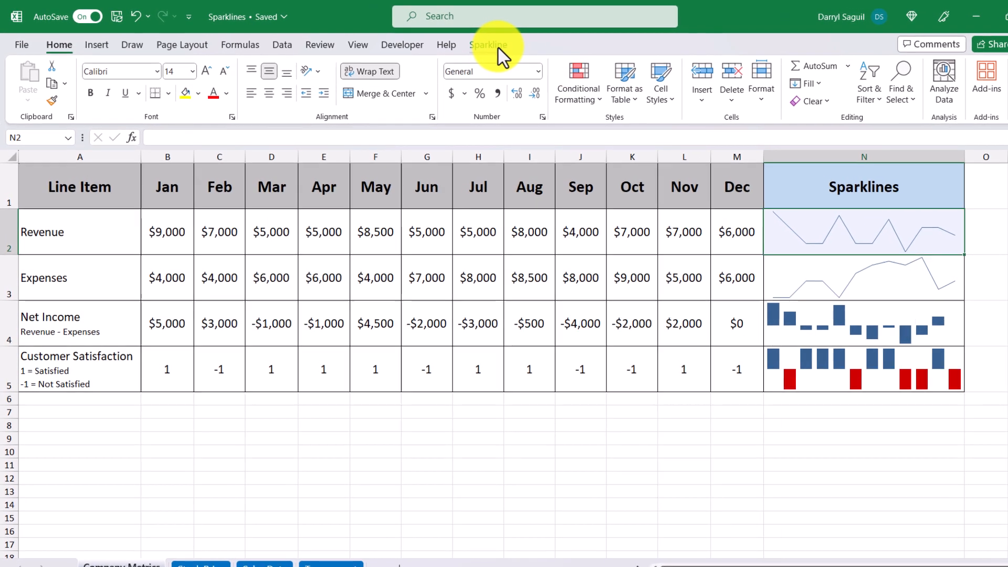
pyautogui.click(472, 44)
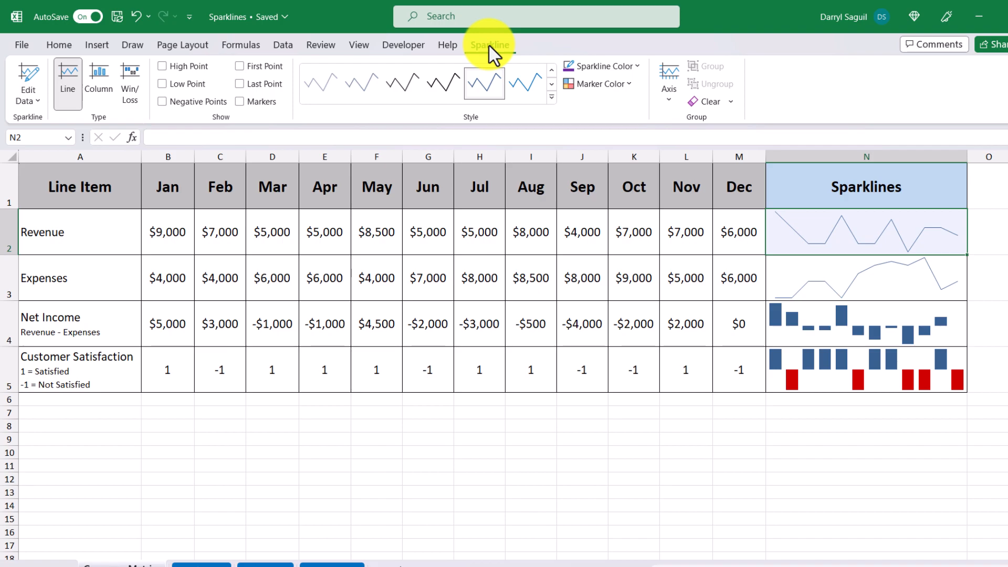
pyautogui.click(30, 76)
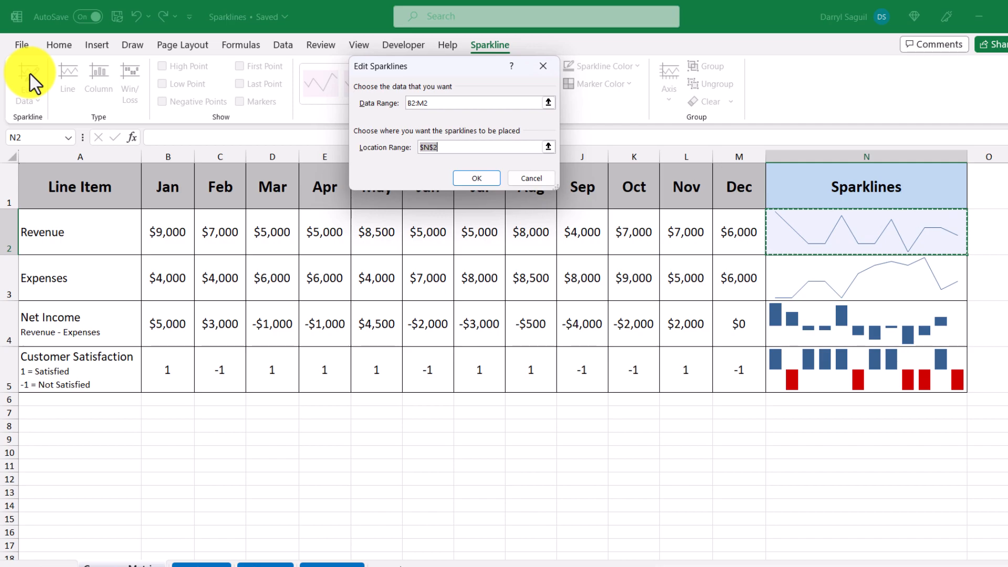
pyautogui.click(532, 178)
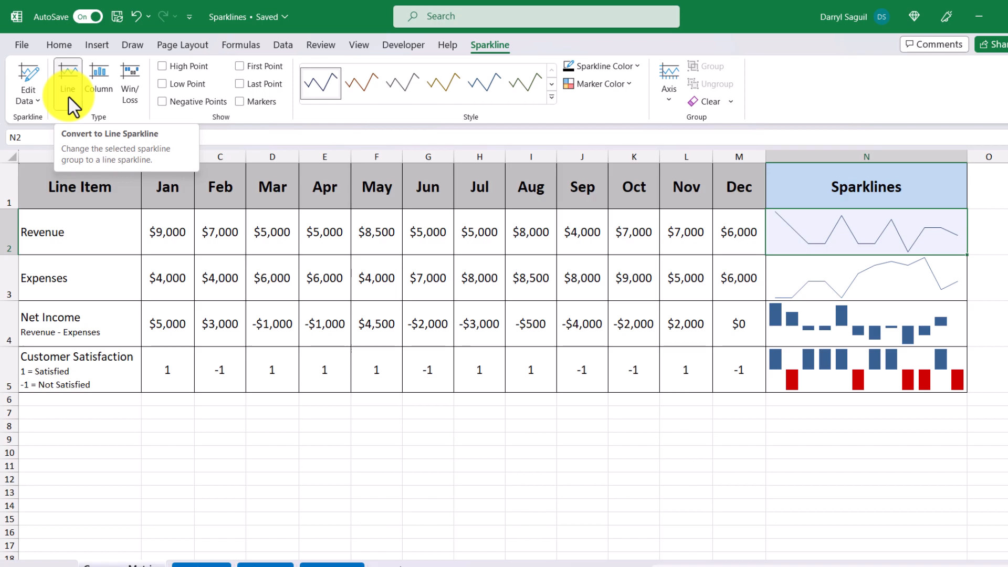
# - Convert the Revenue sparkline to the Column type and highlight its high and low points
pyautogui.click(105, 95)
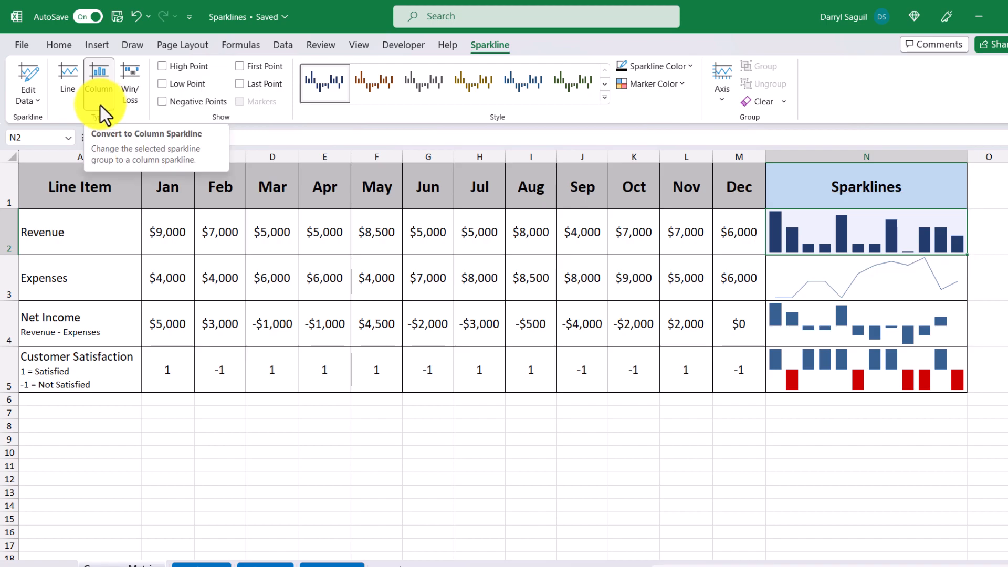
pyautogui.click(191, 67)
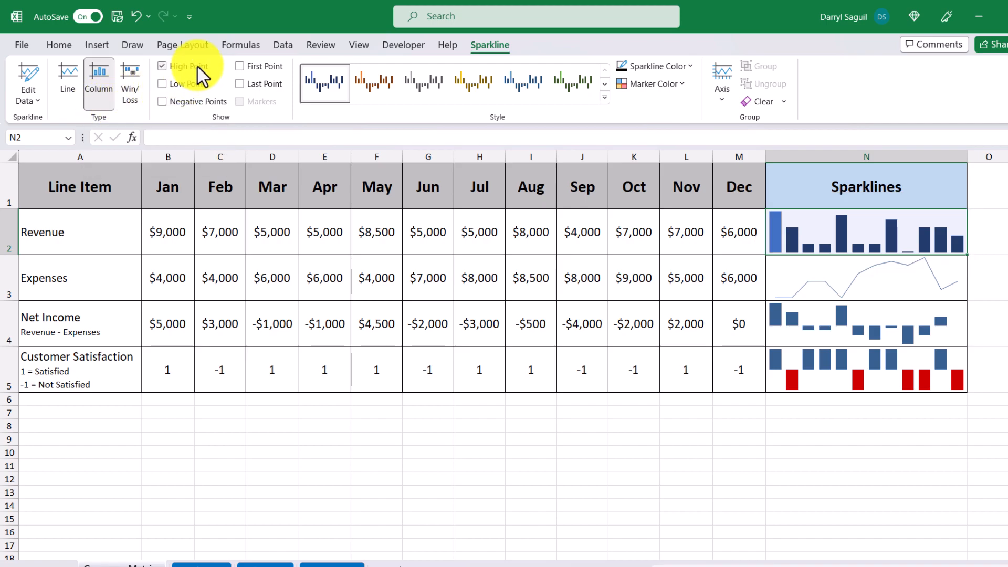
pyautogui.click(197, 83)
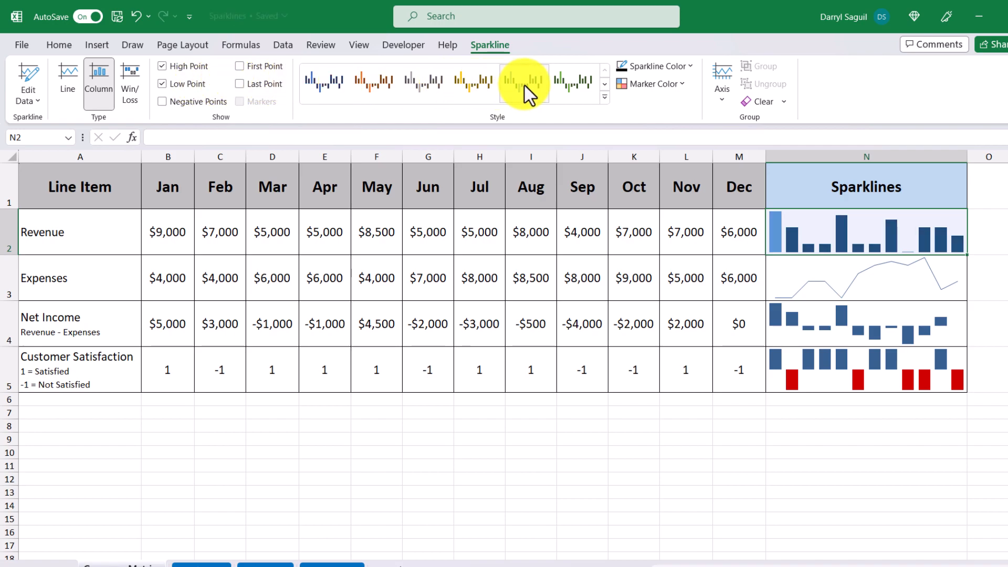
# - Apply the black sparkline style with blue markers to the Revenue sparkline, and set its sparkline color to dark gray
pyautogui.click(565, 84)
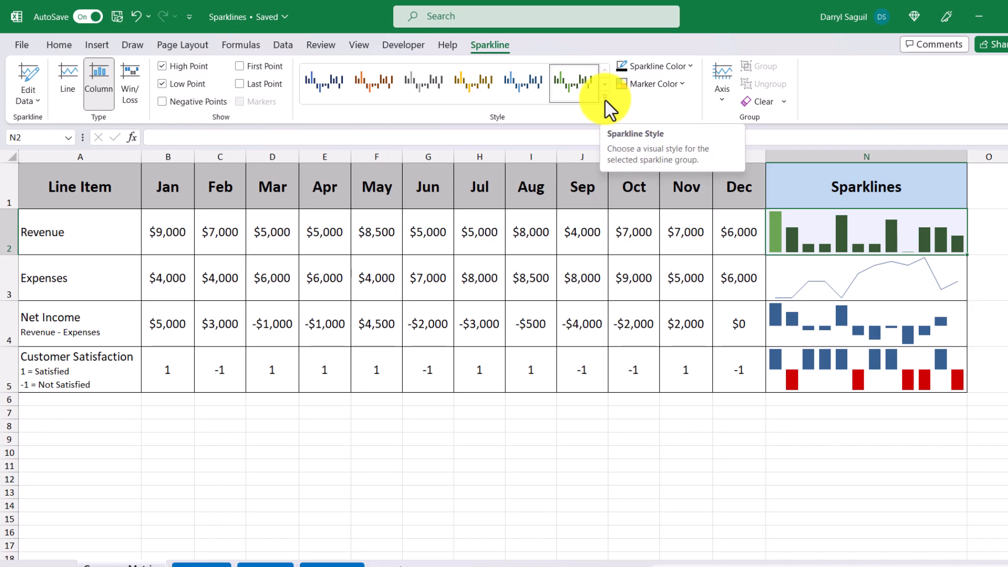
pyautogui.click(605, 98)
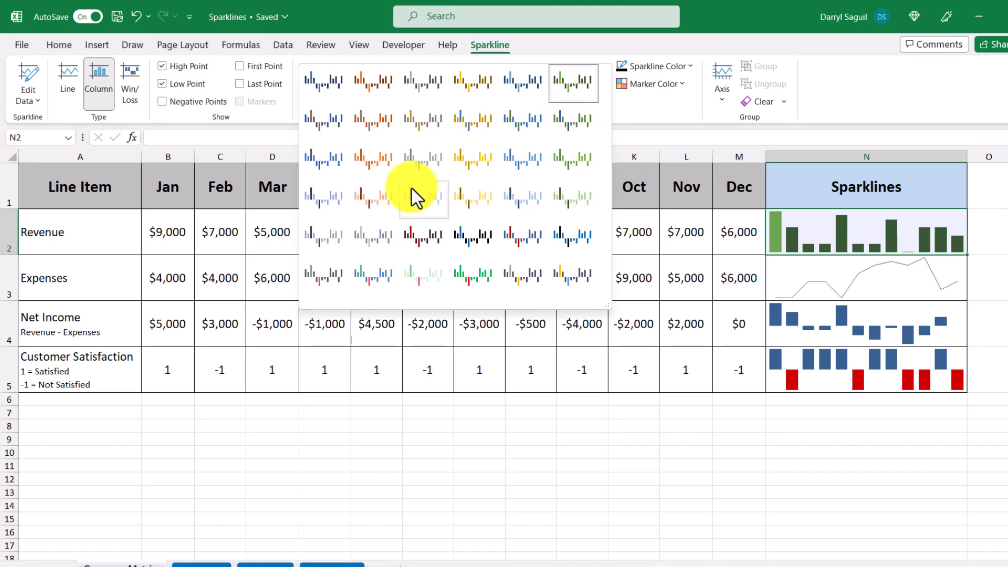
pyautogui.click(469, 240)
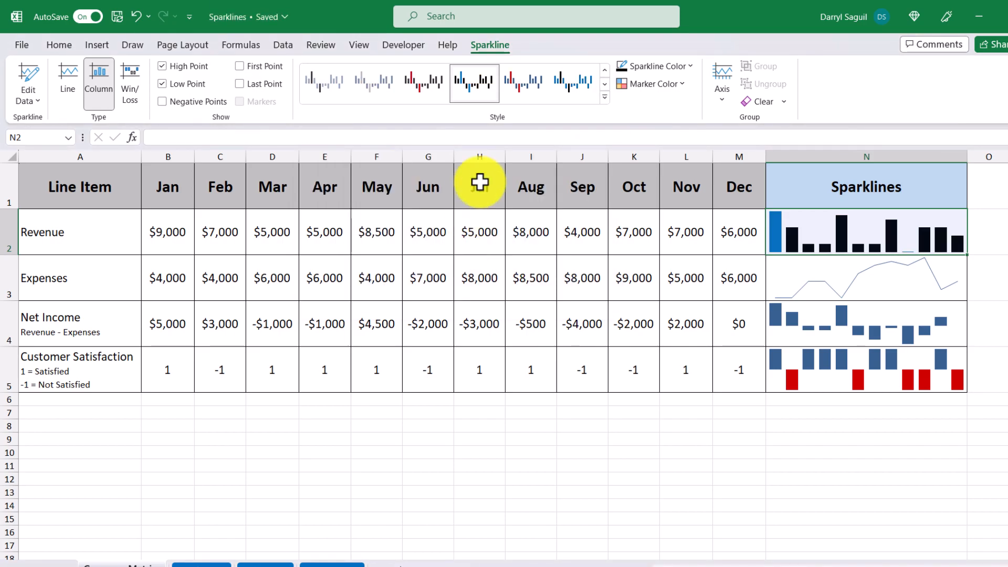
pyautogui.click(662, 68)
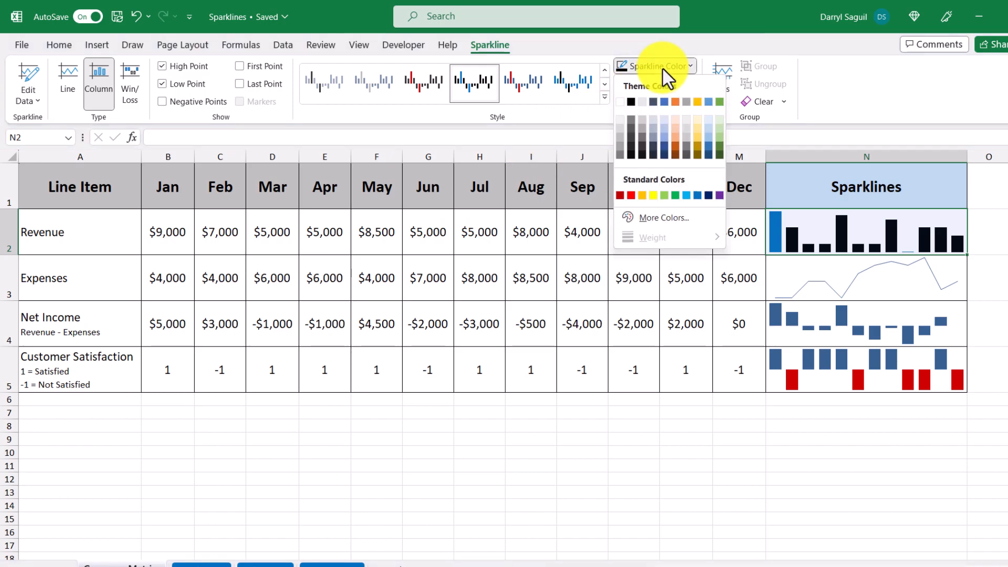
pyautogui.click(643, 134)
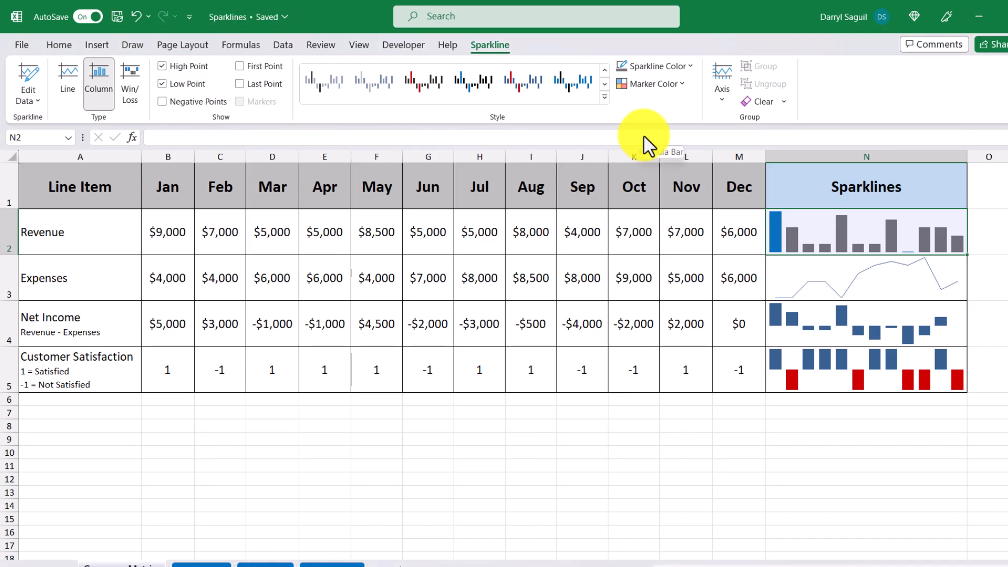
# - Examine the marker color options available for the Revenue sparkline's points
pyautogui.click(677, 86)
pyautogui.moveTo(670, 124)
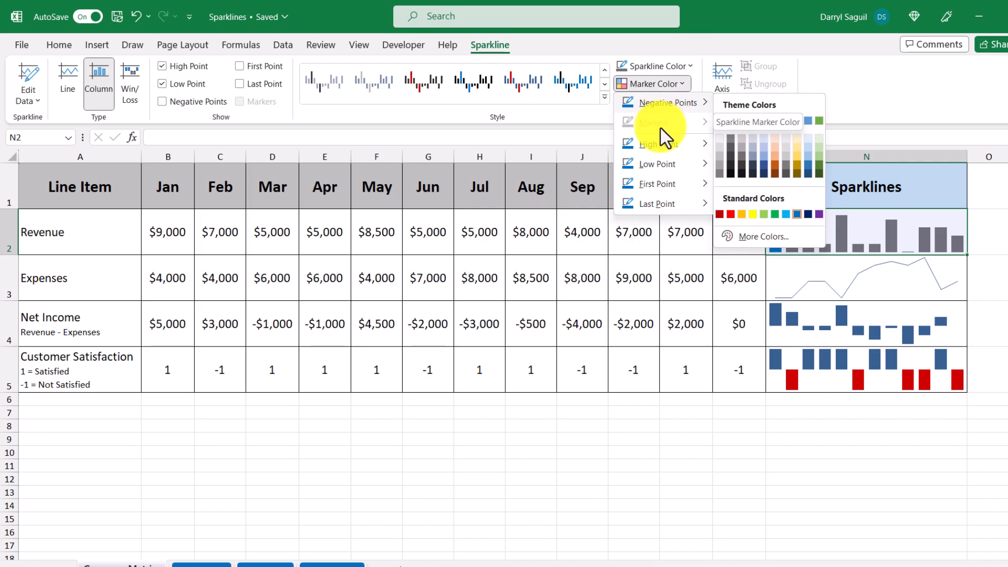
pyautogui.click(603, 126)
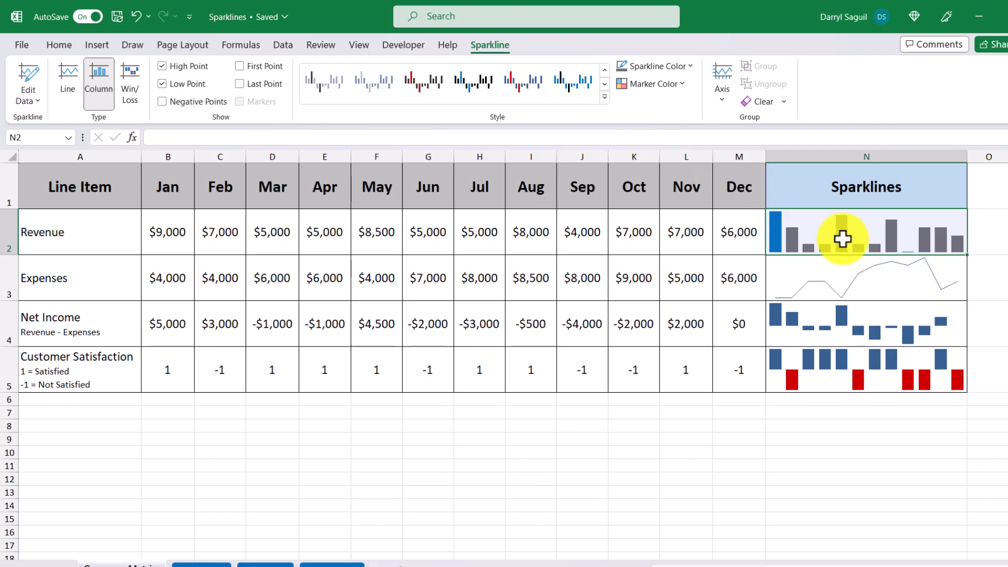
# - Clear the Revenue sparkline from its cell, and undo the clearing
pyautogui.click(761, 104)
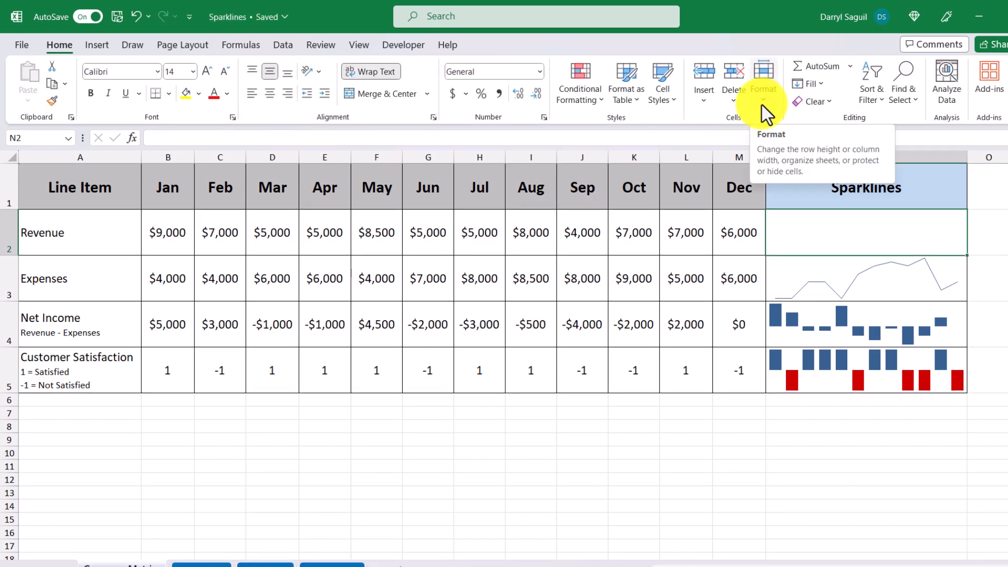
pyautogui.hotkey('ctrl', 'z')
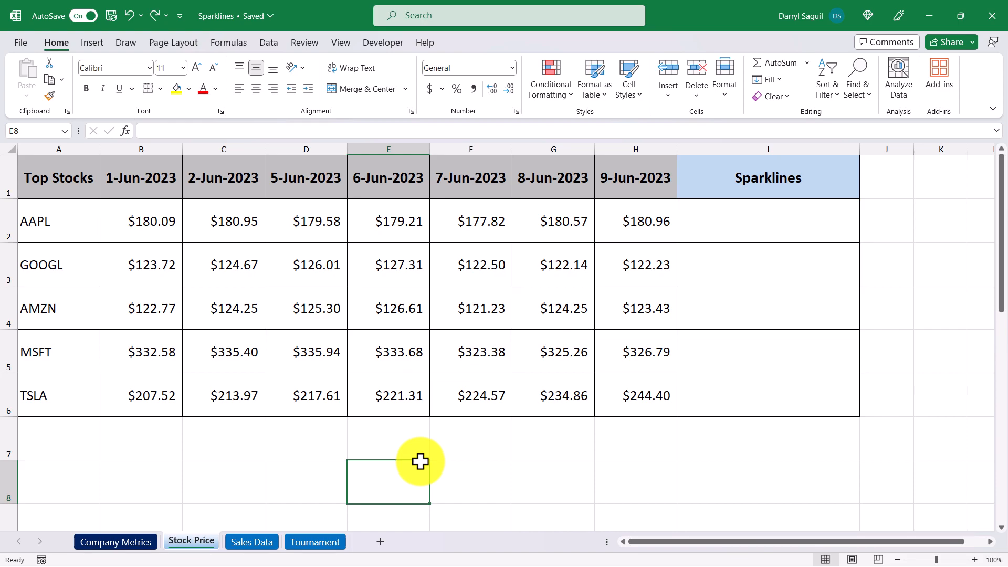
# - Create line sparklines for all five stocks from the June prices in B2:H6 using Quick Analysis
pyautogui.click(305, 468)
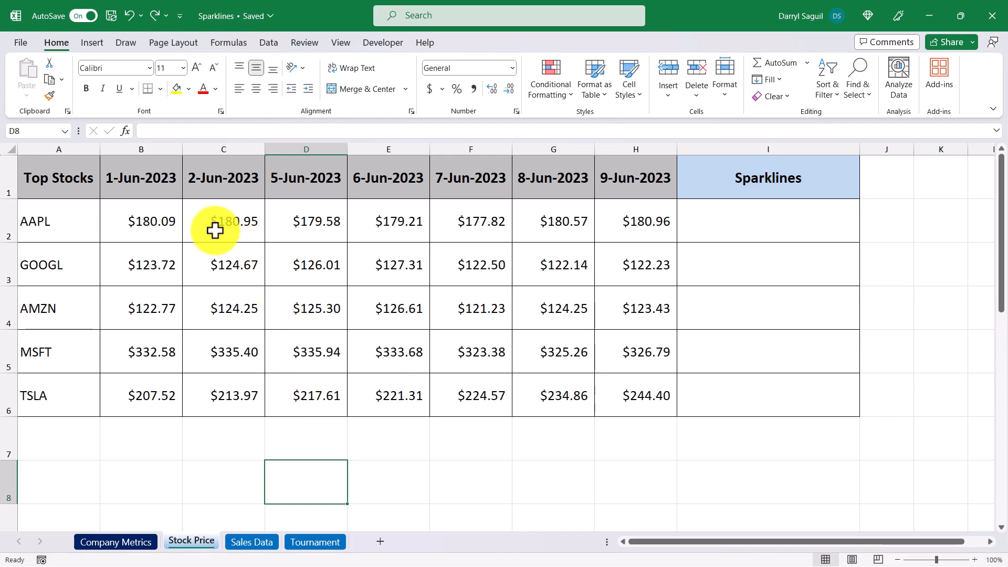
pyautogui.moveTo(137, 214); pyautogui.dragTo(632, 385)
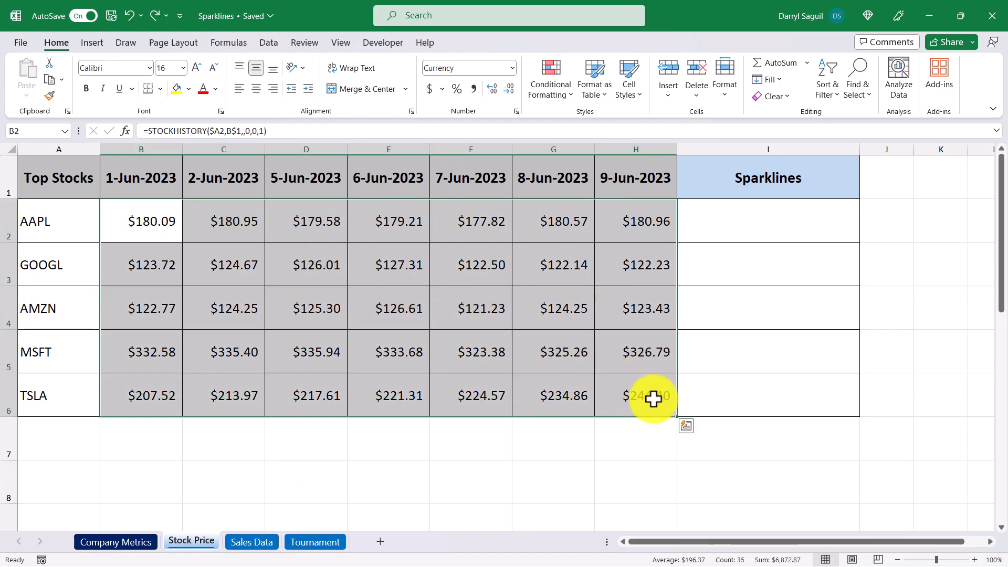
pyautogui.click(687, 425)
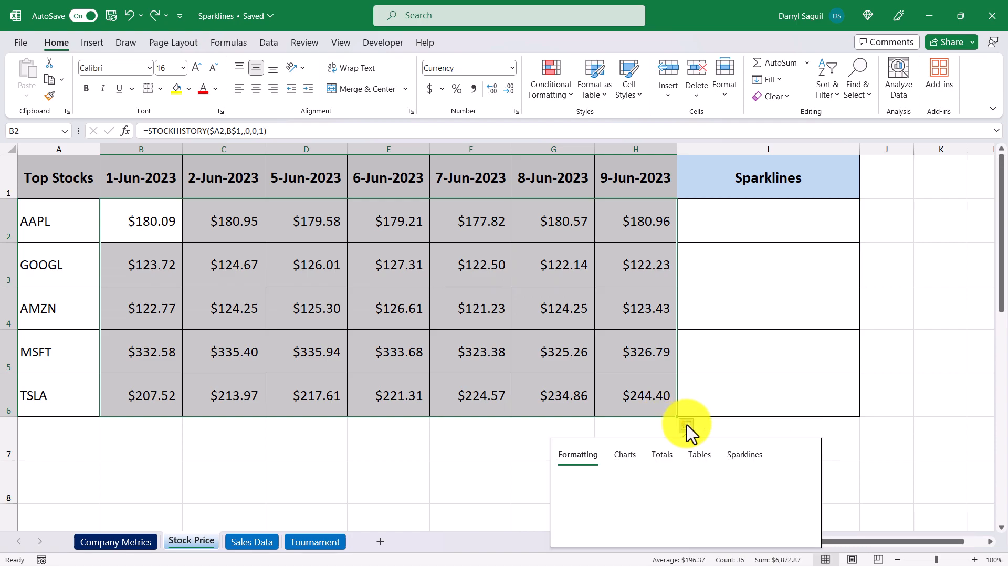
pyautogui.click(742, 455)
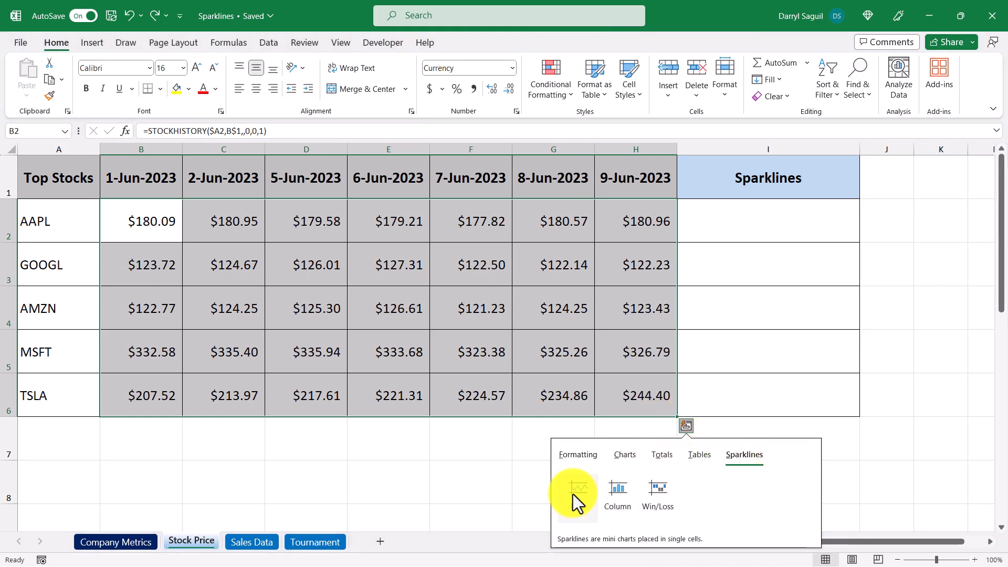
pyautogui.click(574, 498)
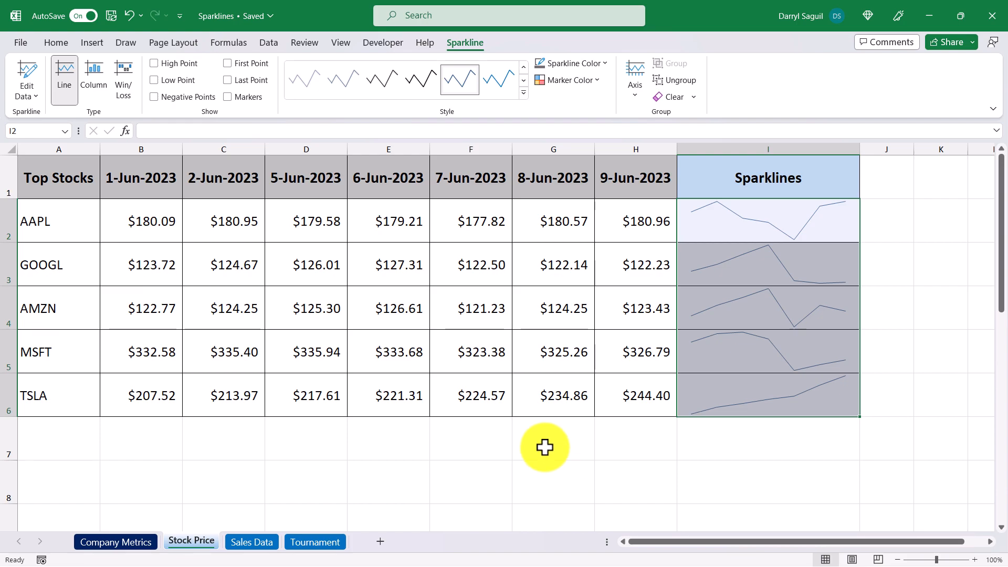
# - Highlight the high and low points on the group of stock price sparklines
pyautogui.click(181, 63)
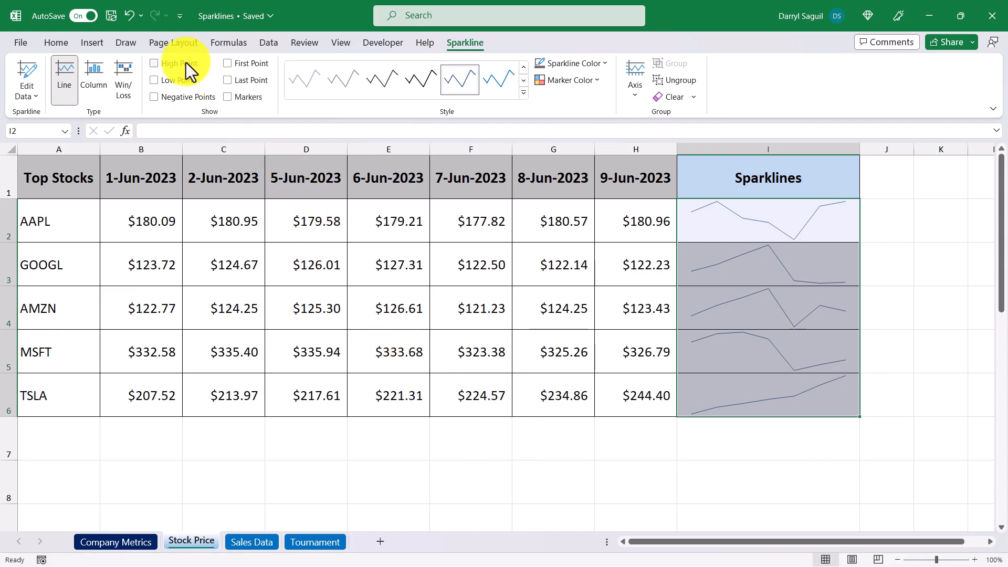
pyautogui.click(188, 80)
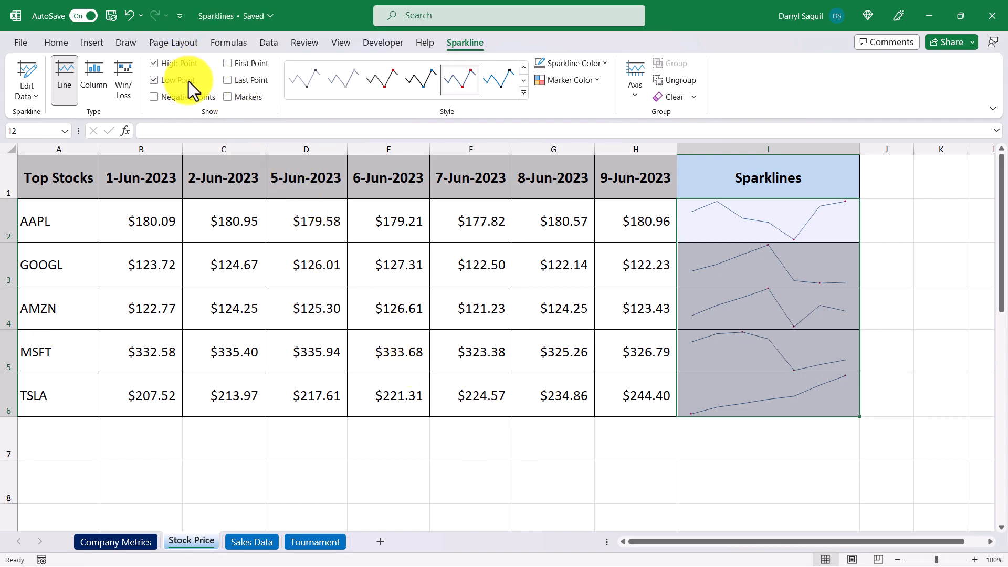
pyautogui.click(693, 163)
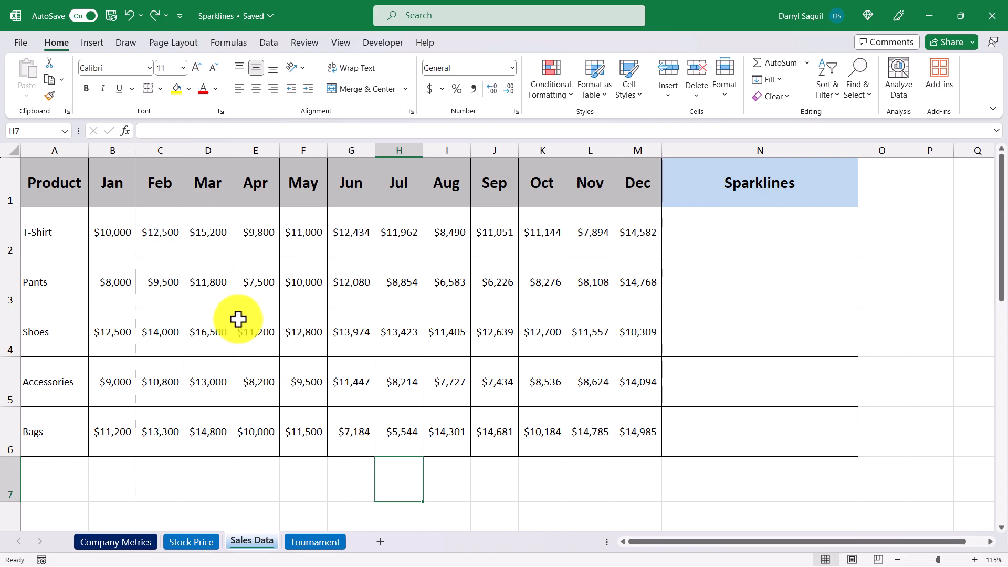
# - Create column sparklines for all products from the monthly sales in B2:M6 using Quick Analysis, and highlight their high points
pyautogui.moveTo(119, 216); pyautogui.dragTo(641, 441)
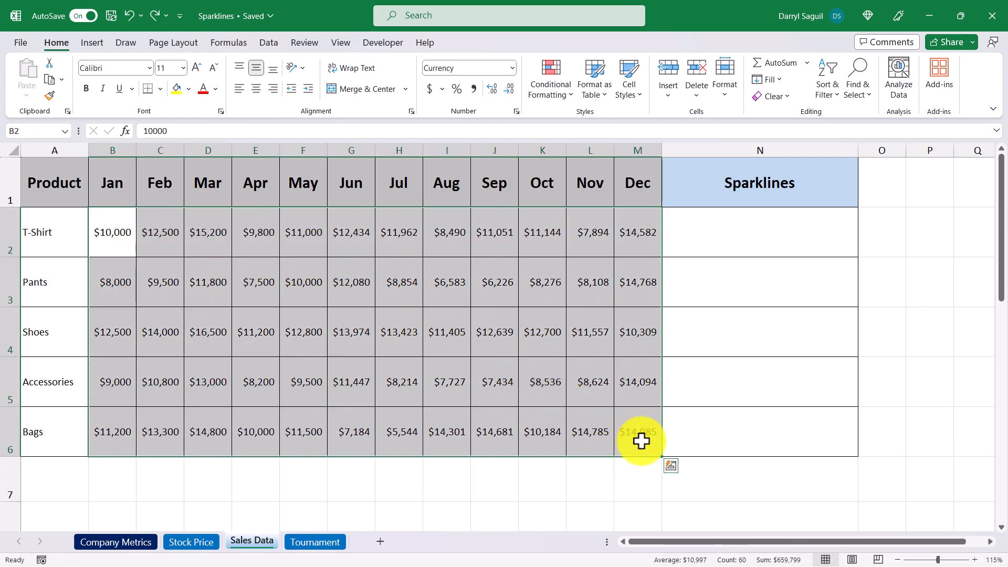
pyautogui.click(676, 467)
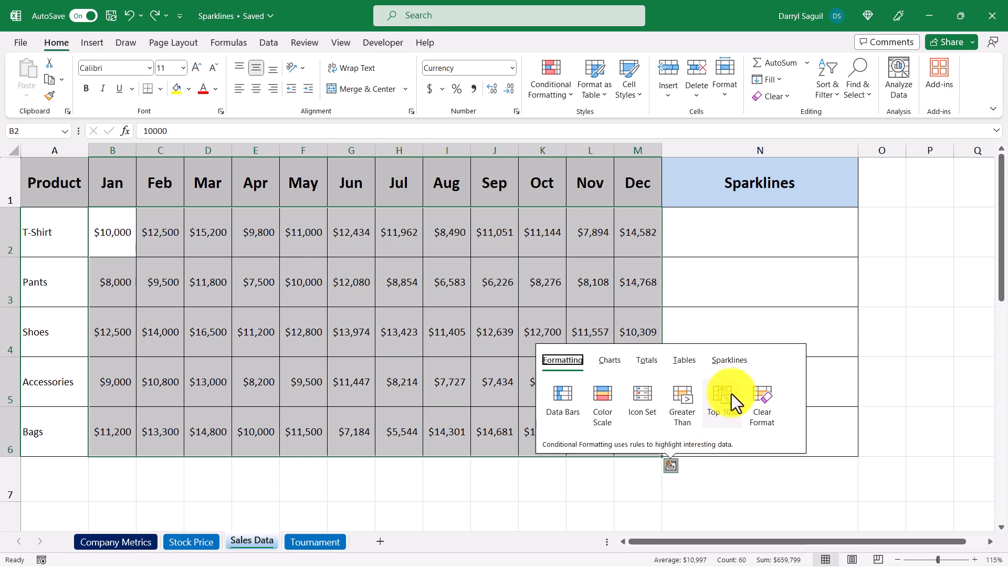
pyautogui.click(735, 362)
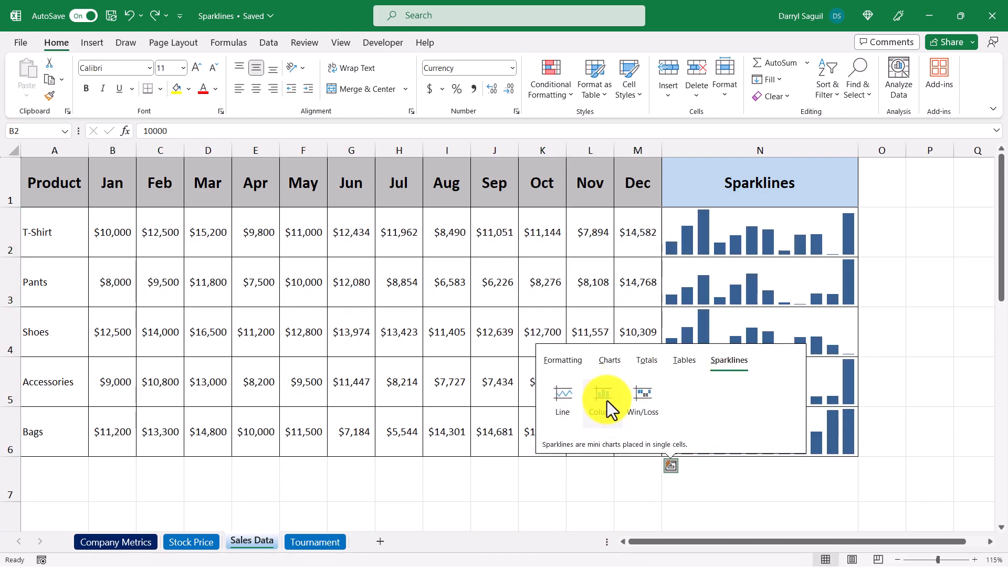
pyautogui.click(607, 401)
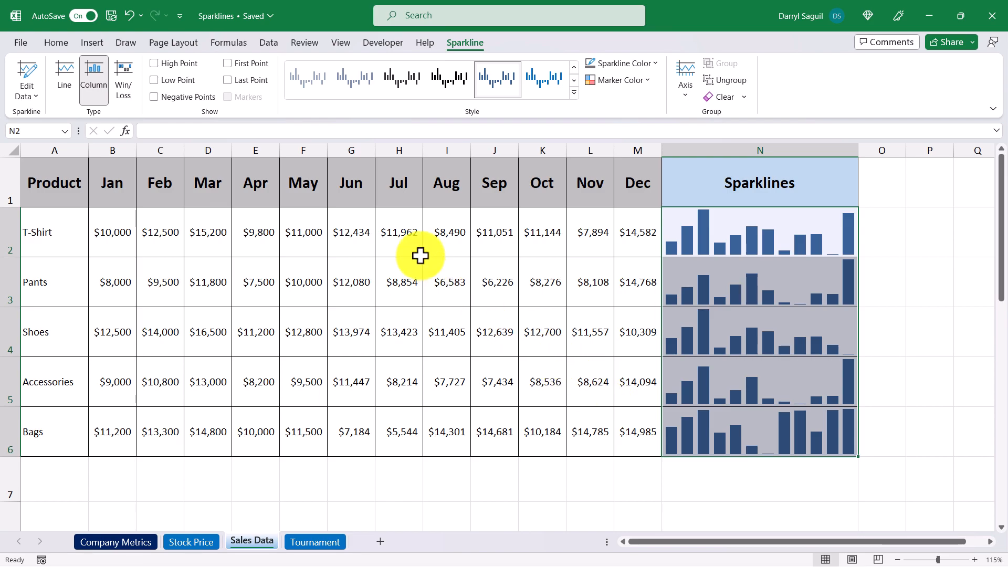
pyautogui.click(183, 68)
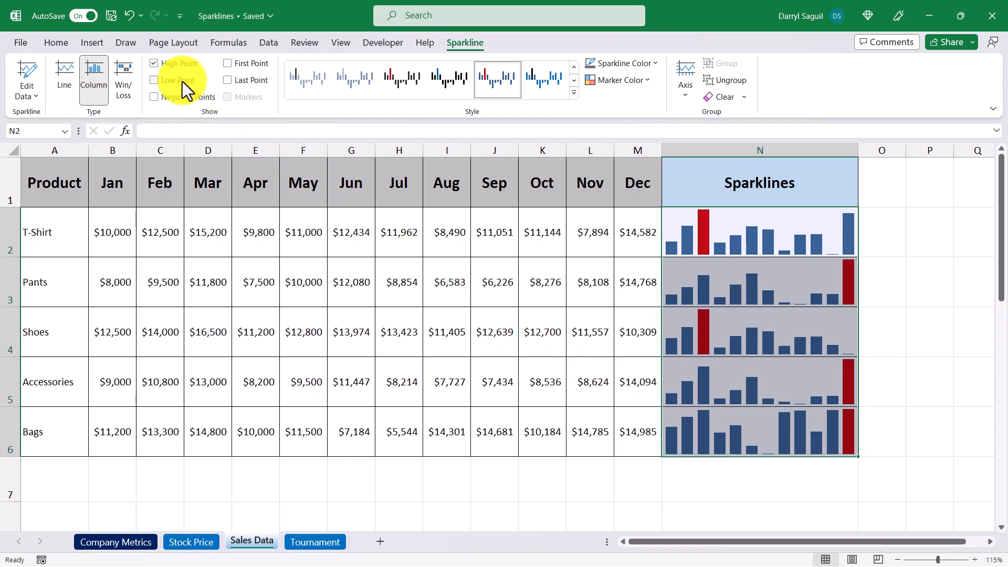
pyautogui.click(679, 171)
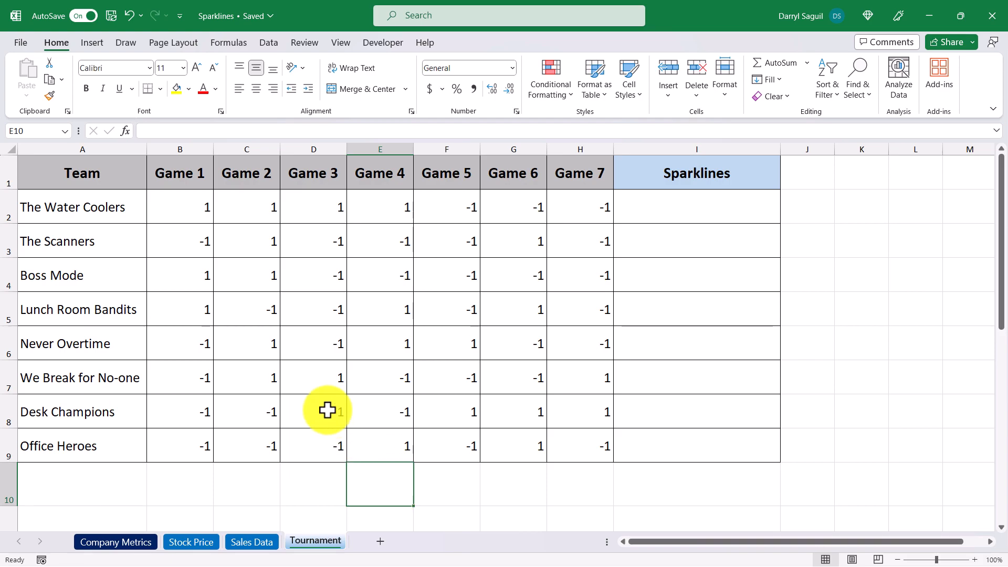
# - Create win/loss sparklines for all tournament teams from the game results in B2:H9 using Quick Analysis
pyautogui.moveTo(184, 207); pyautogui.dragTo(595, 439)
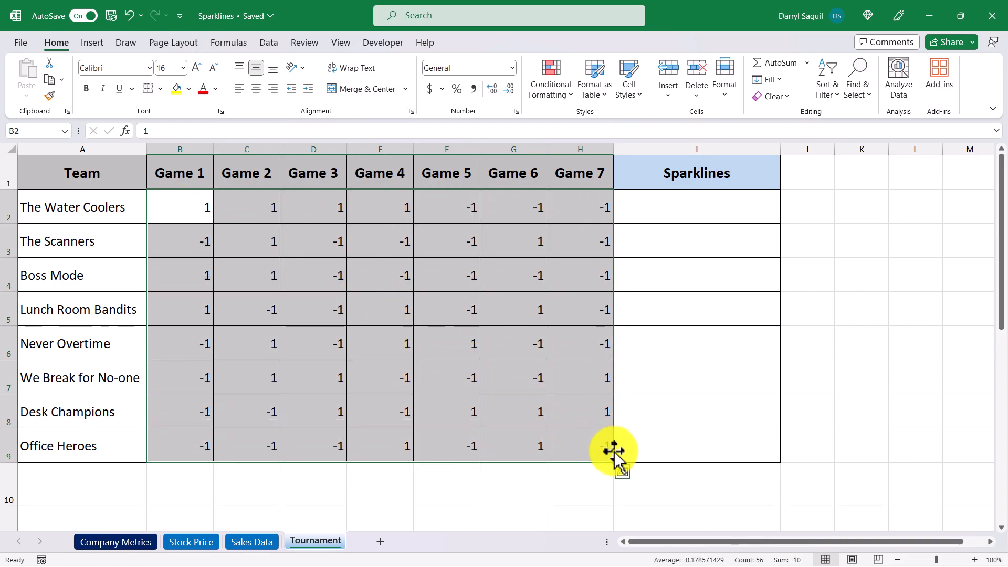
pyautogui.click(623, 473)
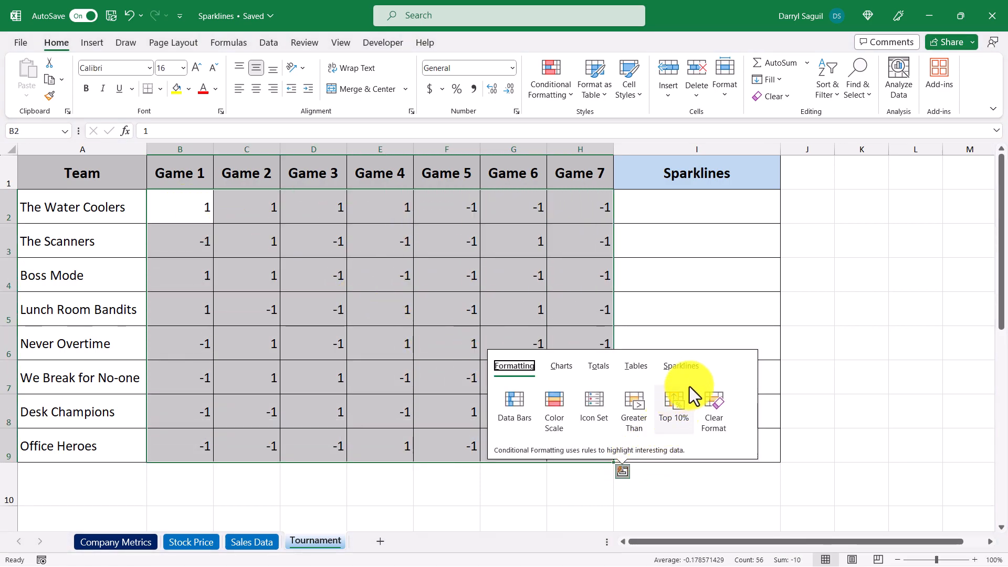
pyautogui.click(685, 367)
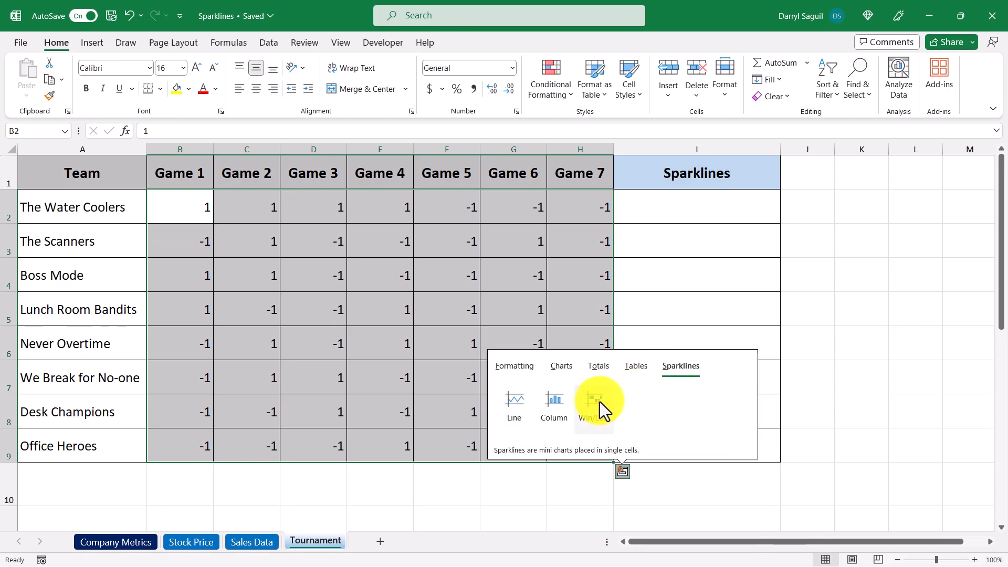
pyautogui.click(593, 404)
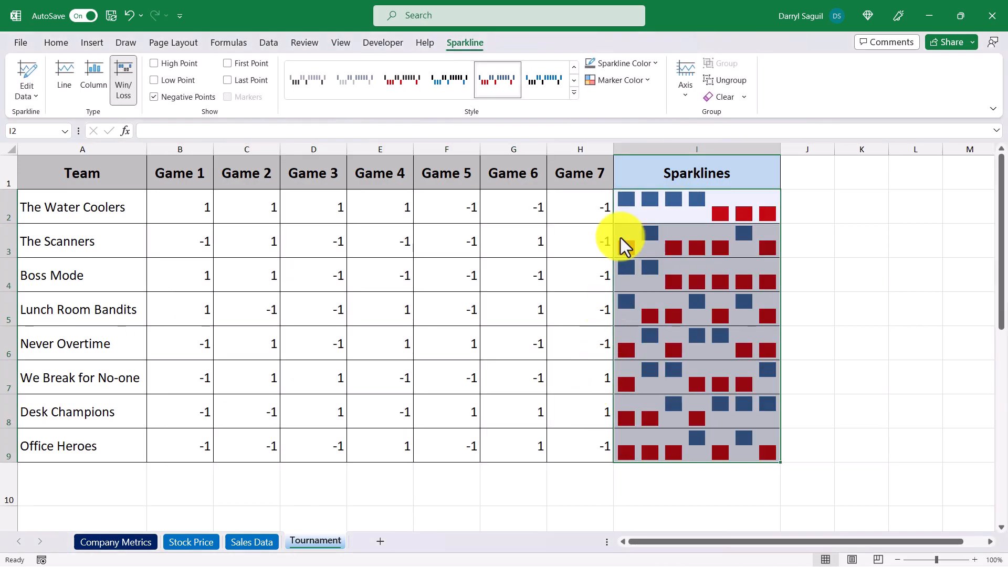
pyautogui.click(631, 165)
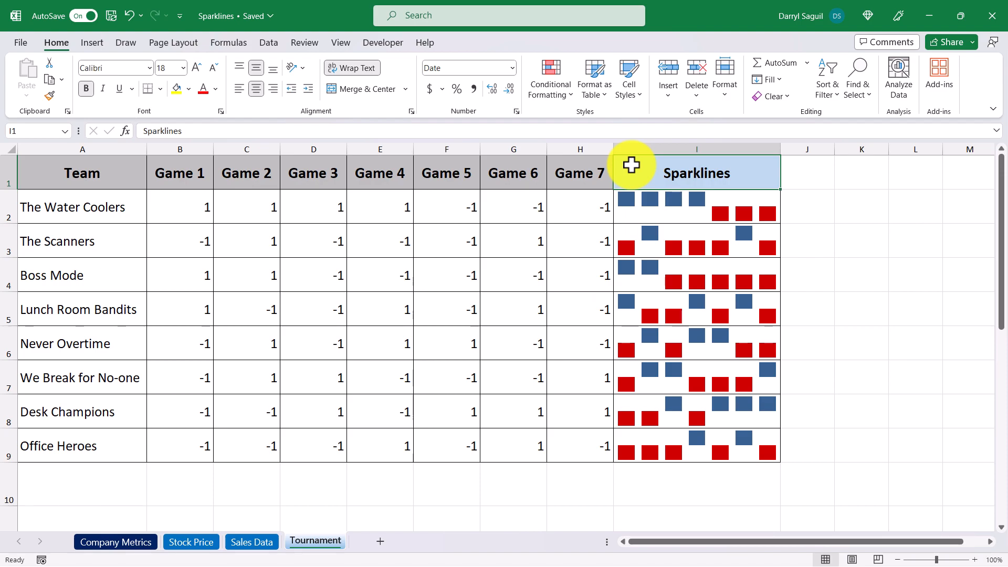